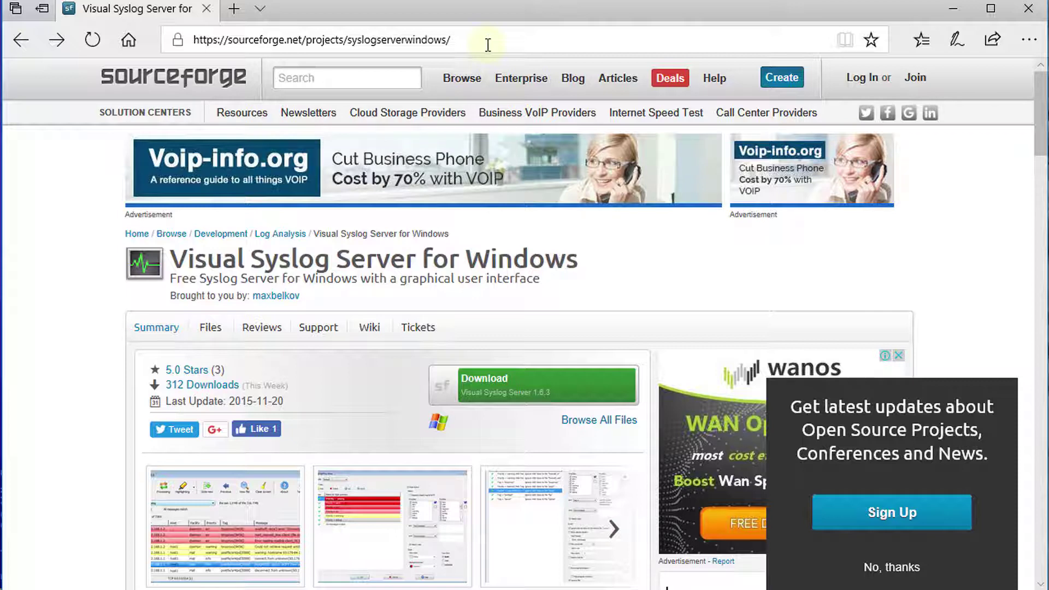
Step: Download the Visual Syslog Server installer, visualsyslog_setup.exe, from SourceForge
click(521, 389)
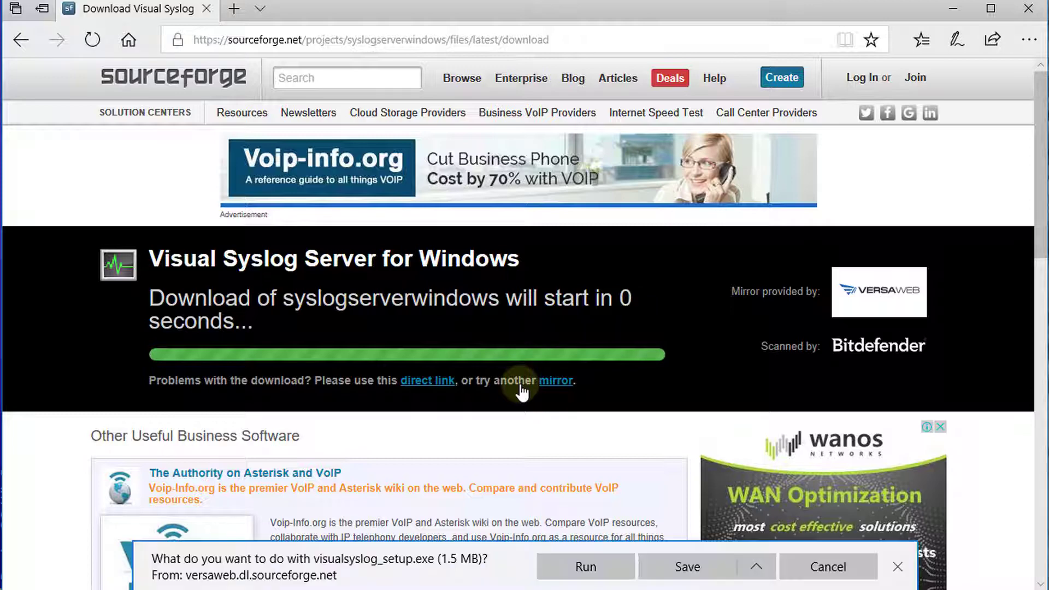
Step: Run visualsyslog_setup.exe, accept every wizard default, and finish with Visual Syslog Server launching
click(590, 565)
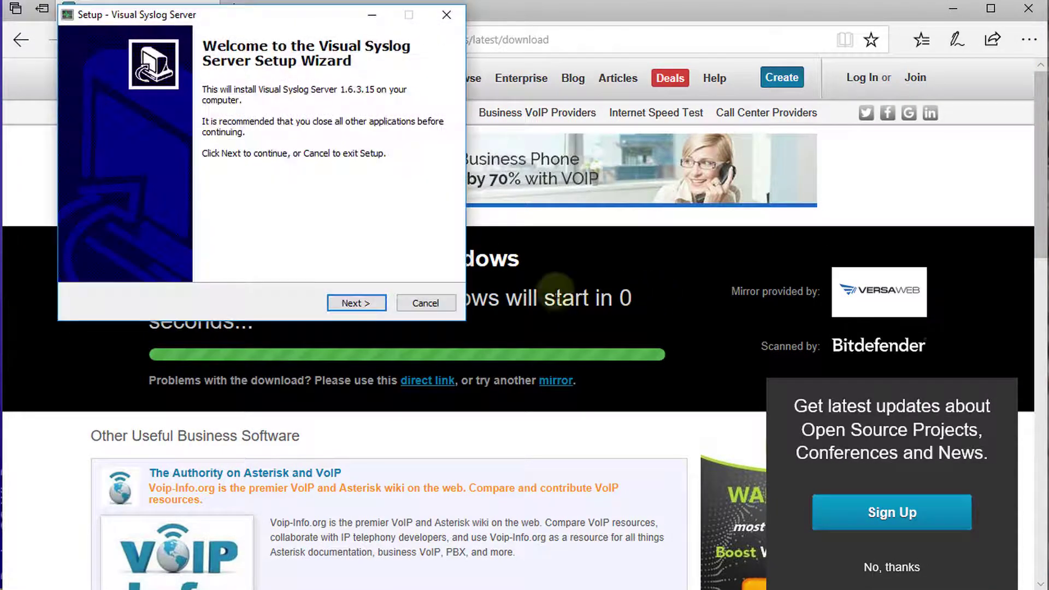
click(363, 304)
click(365, 304)
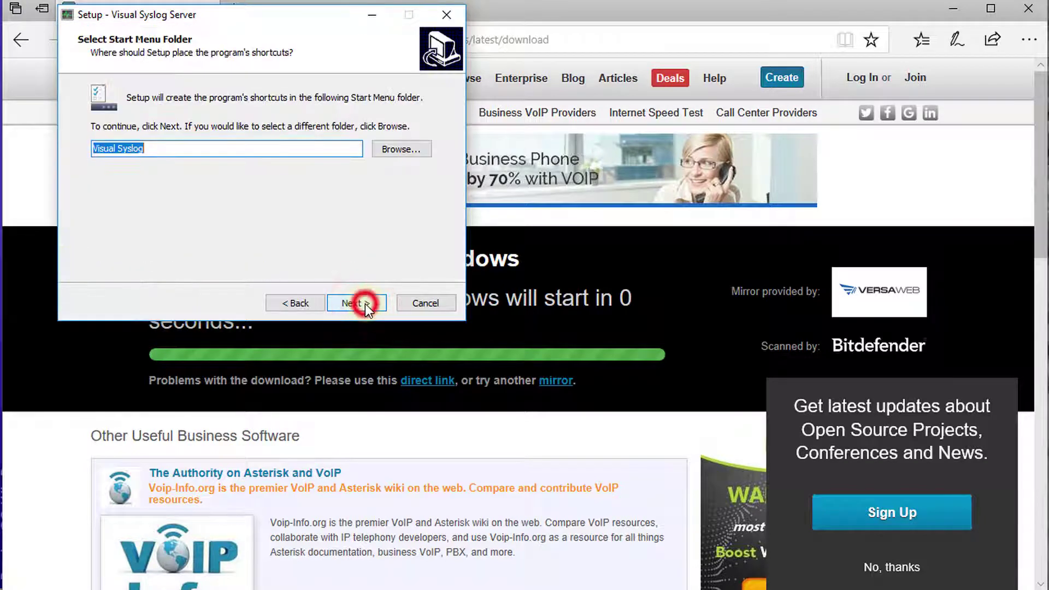
click(365, 304)
click(365, 304)
click(365, 304)
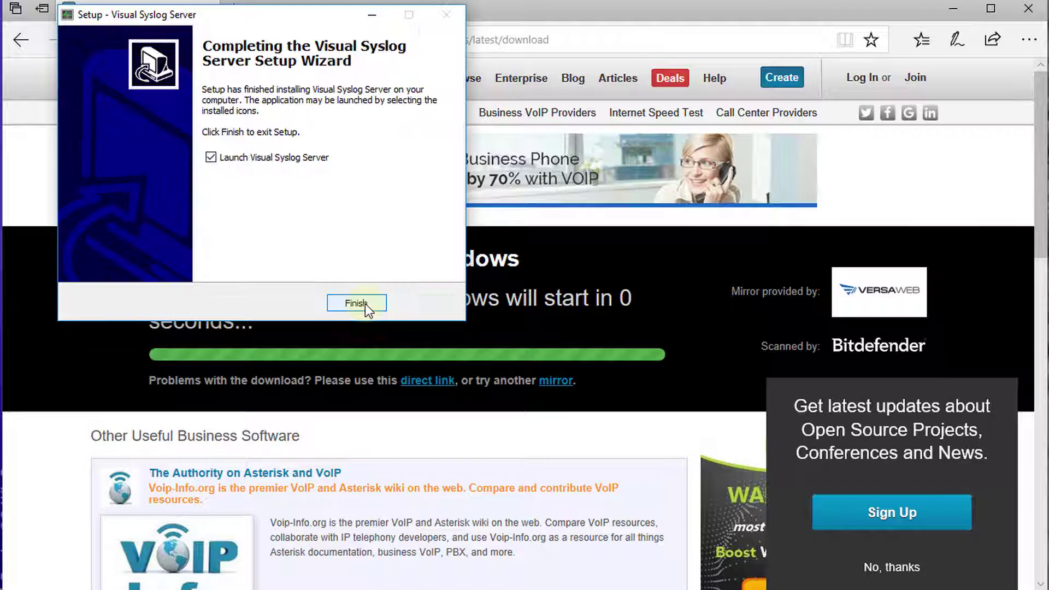
click(356, 303)
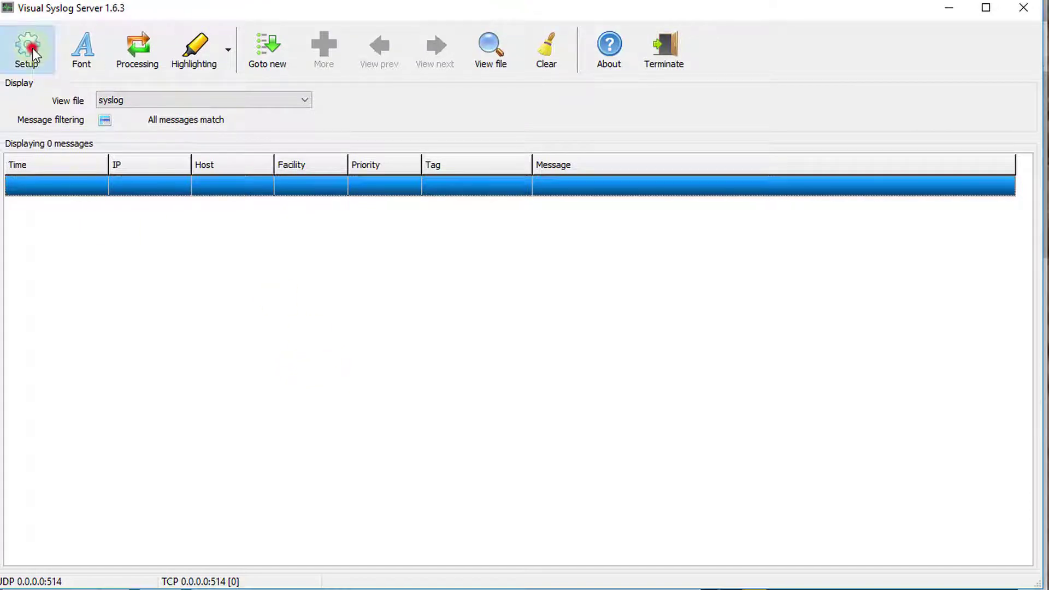
Step: In Setup, change the UDP listener interface to 192.168.11.198, keeping port 514
click(32, 48)
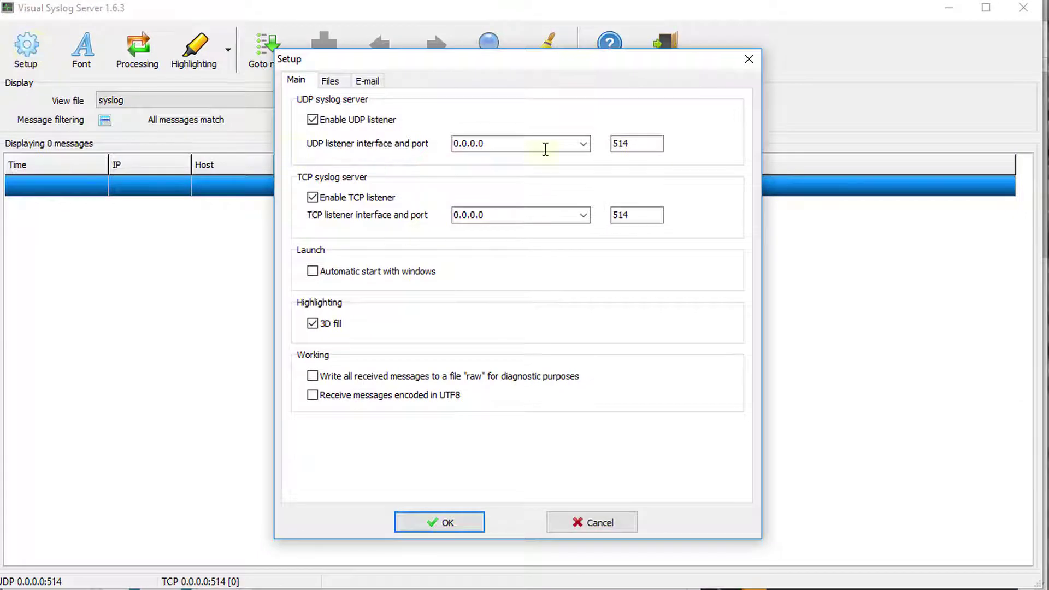
click(503, 143)
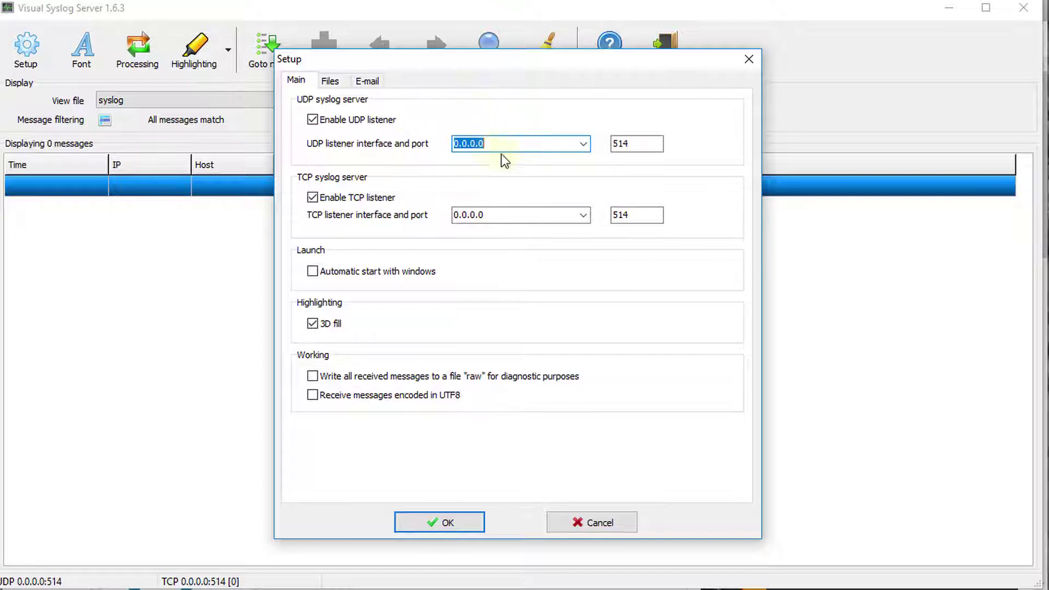
text(192.168.11.198)
click(553, 140)
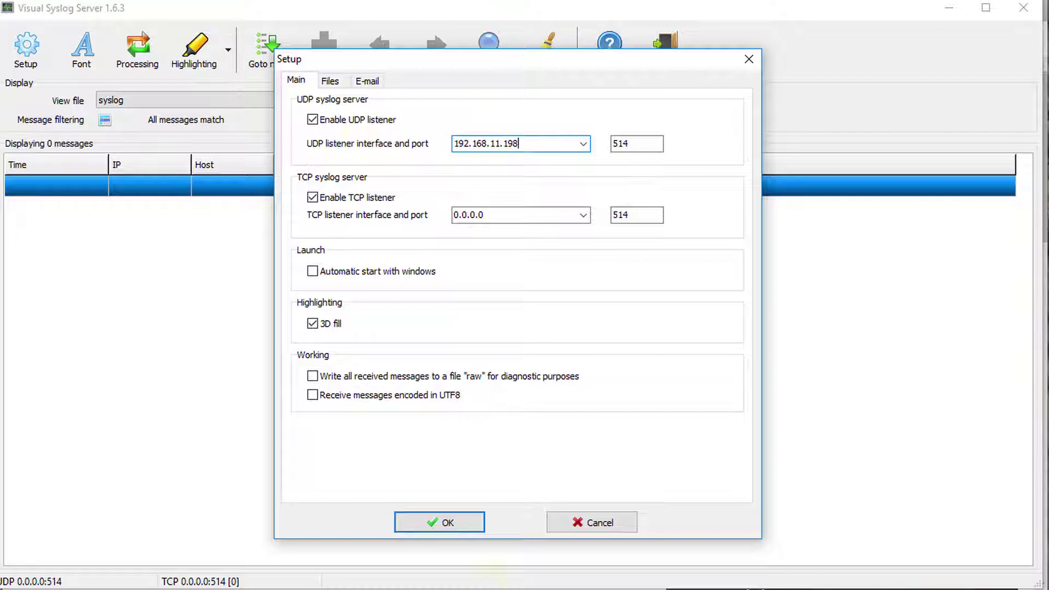
click(440, 522)
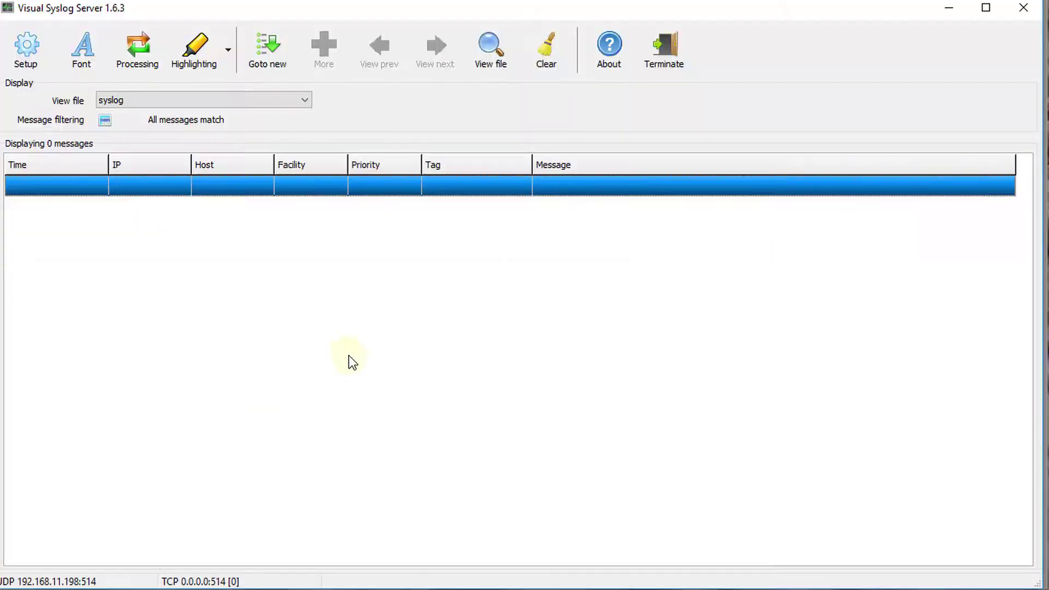
Step: Minimize Visual Syslog Server and open System > Logging in WinBox
click(949, 12)
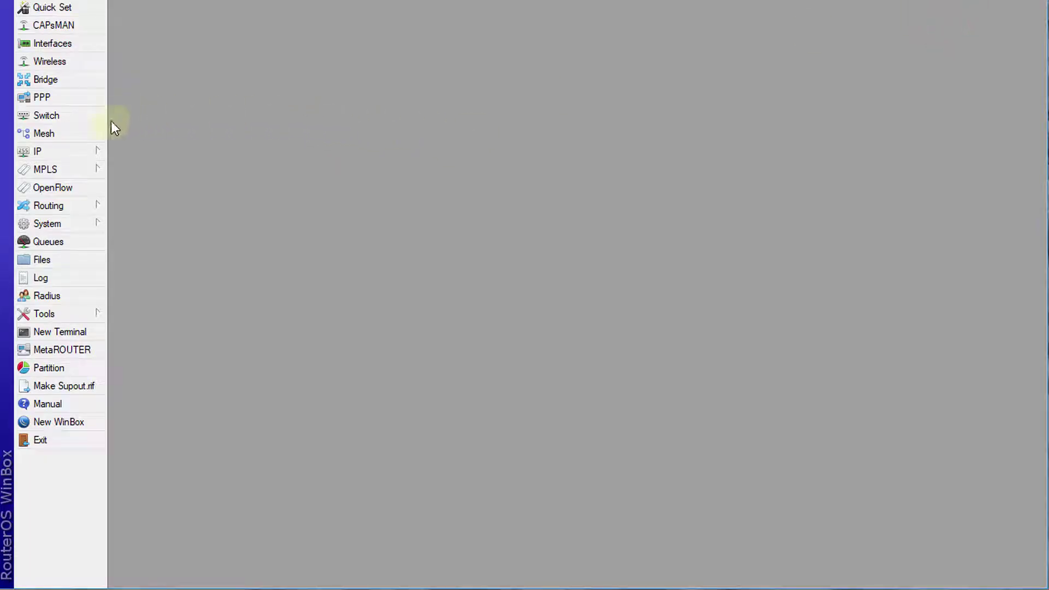
click(70, 224)
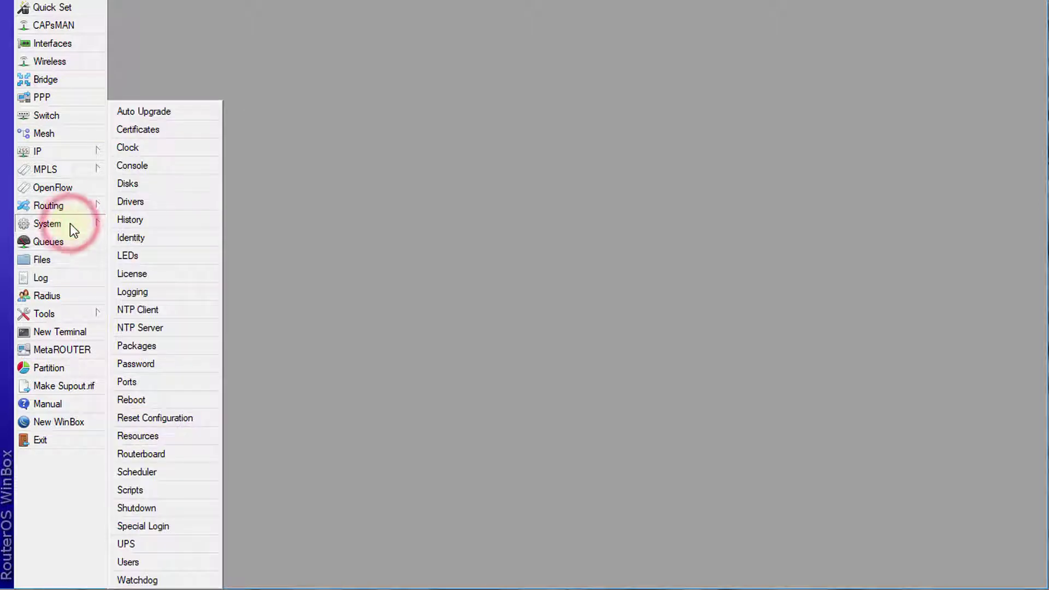
click(165, 291)
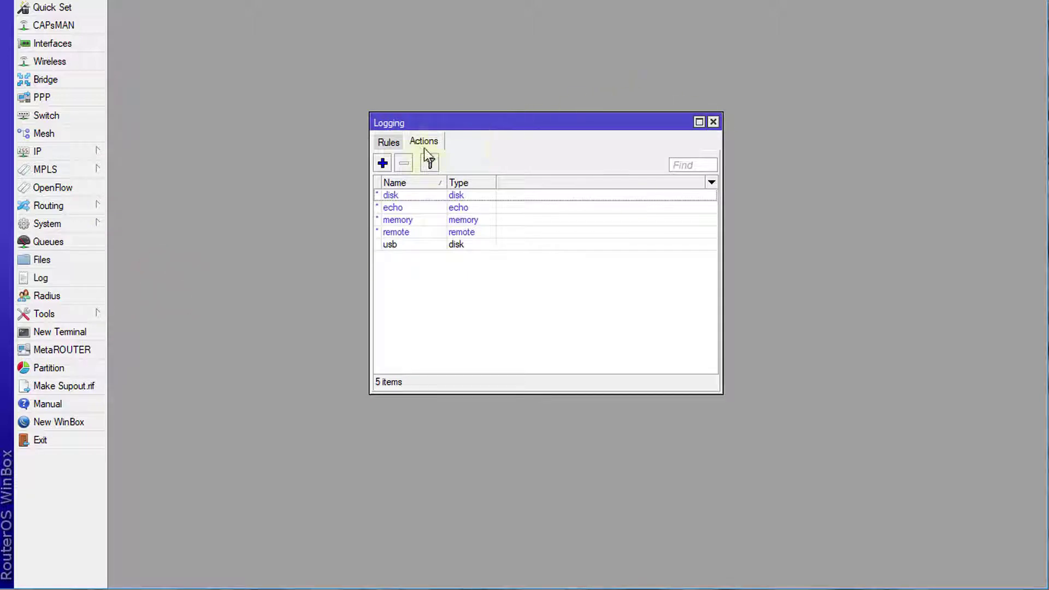
Step: Open the remote logging action and enter 192.168.11.198 as its Remote Address
click(412, 233)
double_click(417, 234)
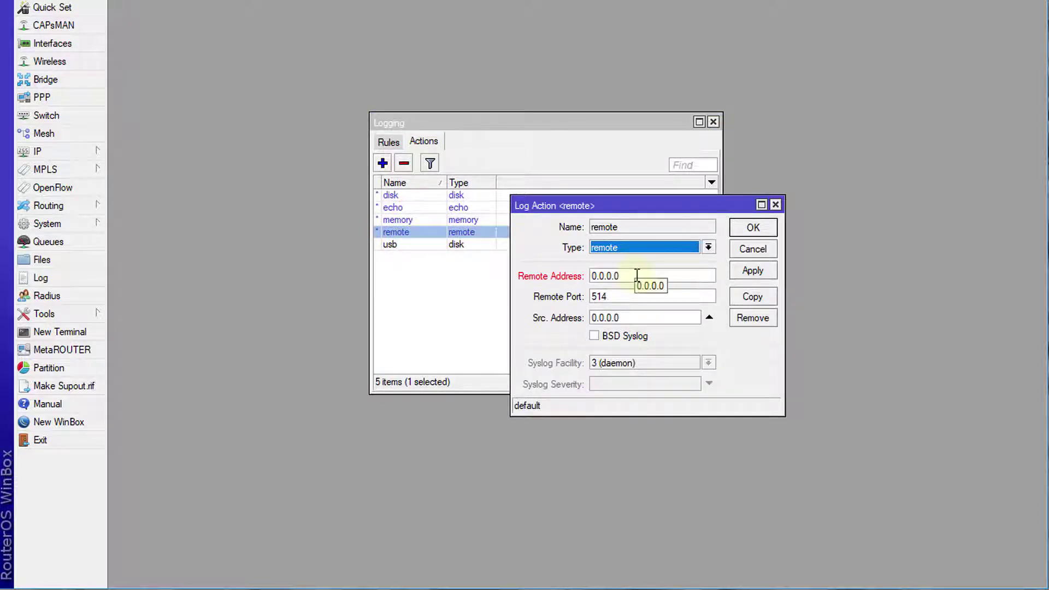
double_click(634, 274)
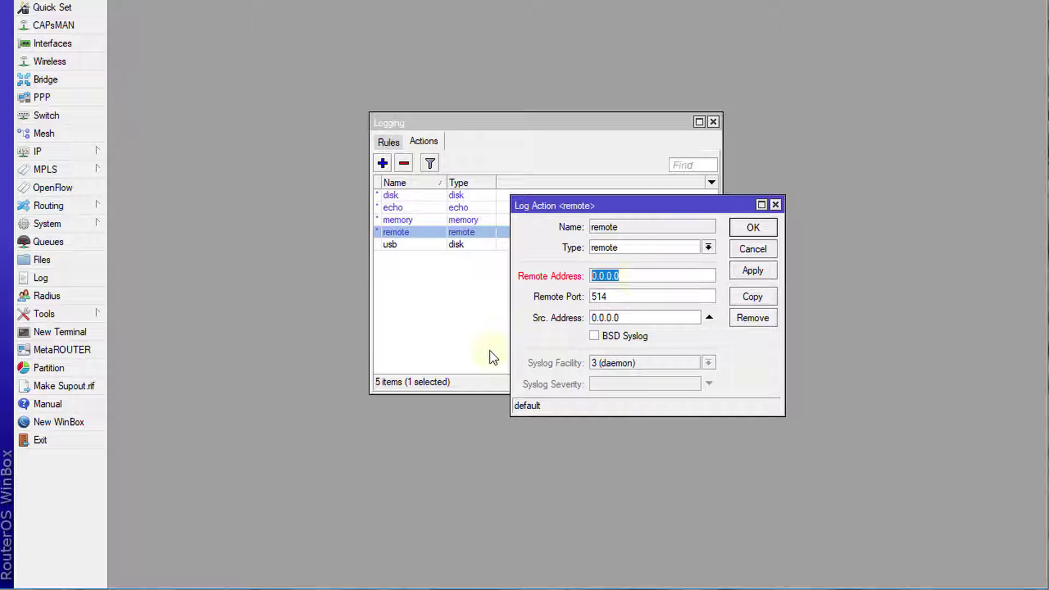
text(192.168.11.)
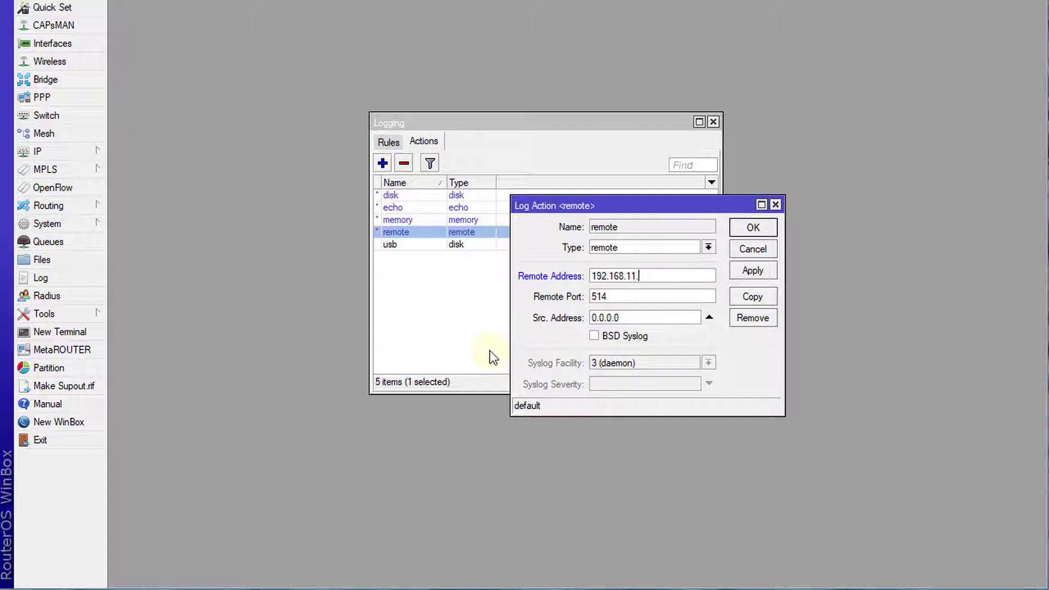
text(198)
Step: Confirm the syslog server's UDP listener is still 192.168.11.198, then return to WinBox
click(589, 588)
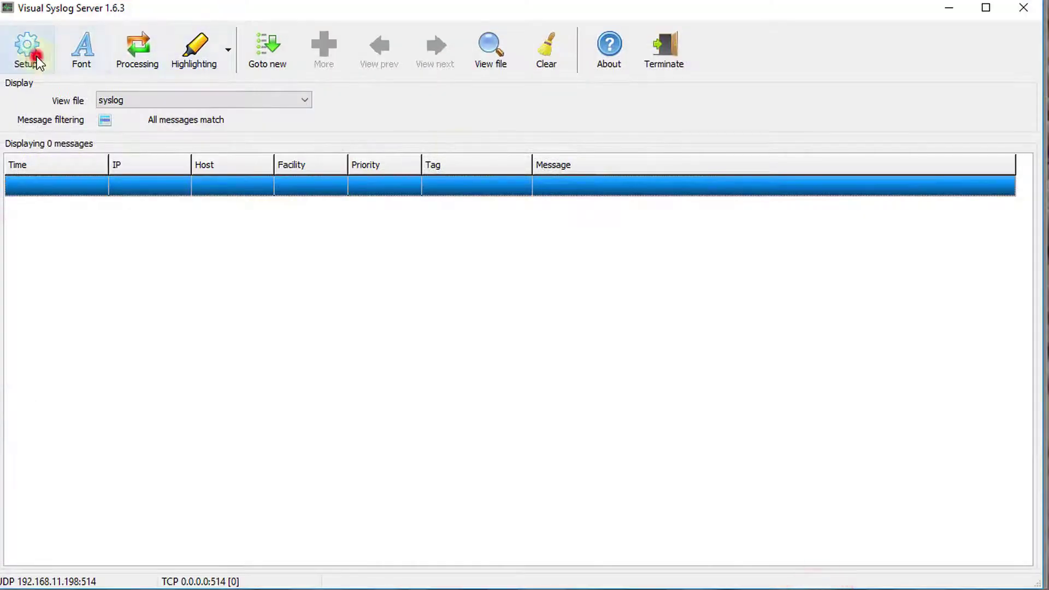
click(59, 72)
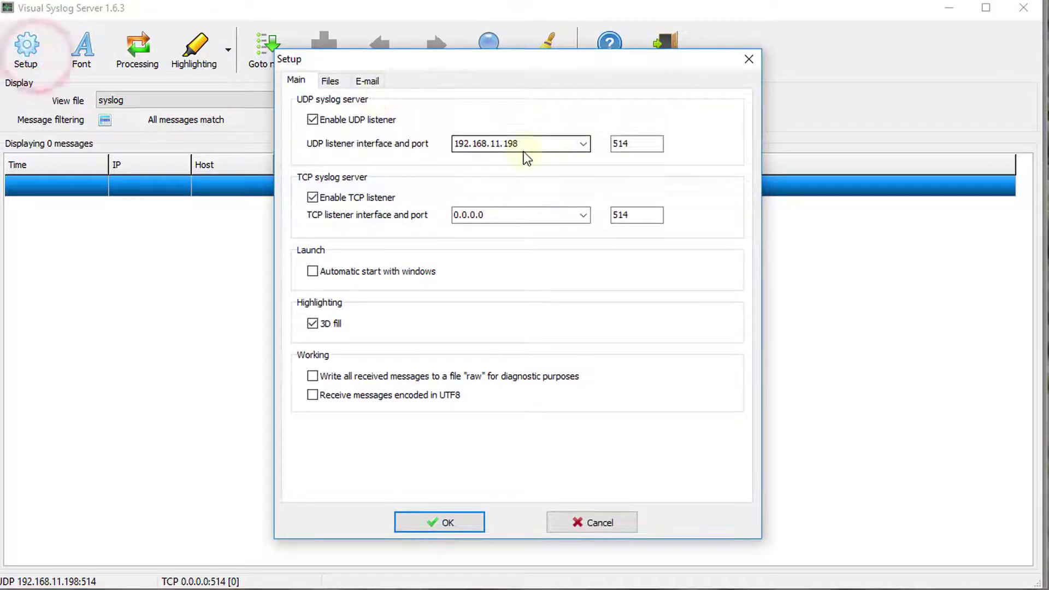
click(749, 59)
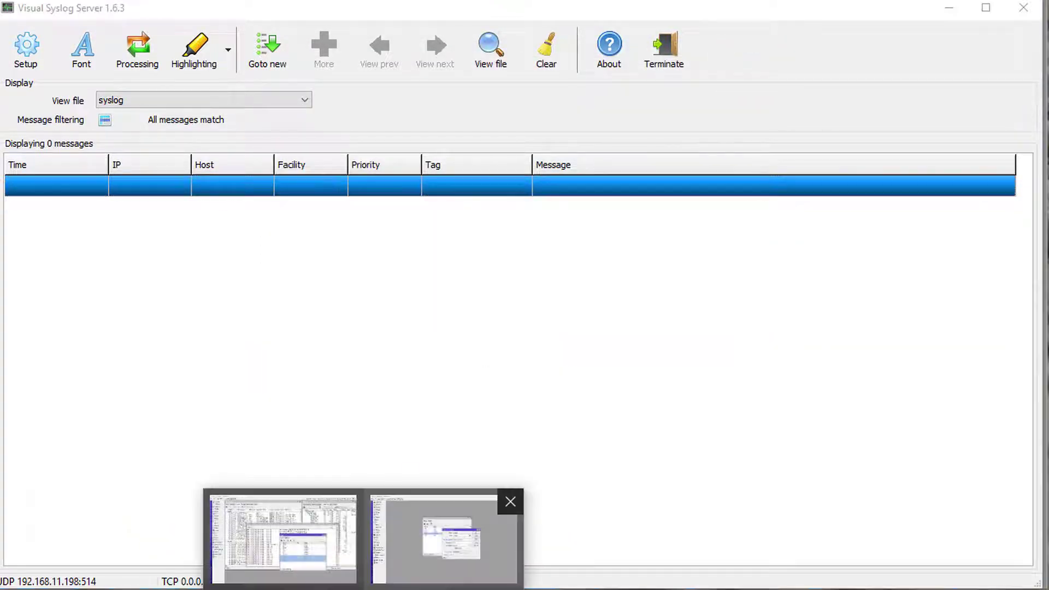
click(445, 527)
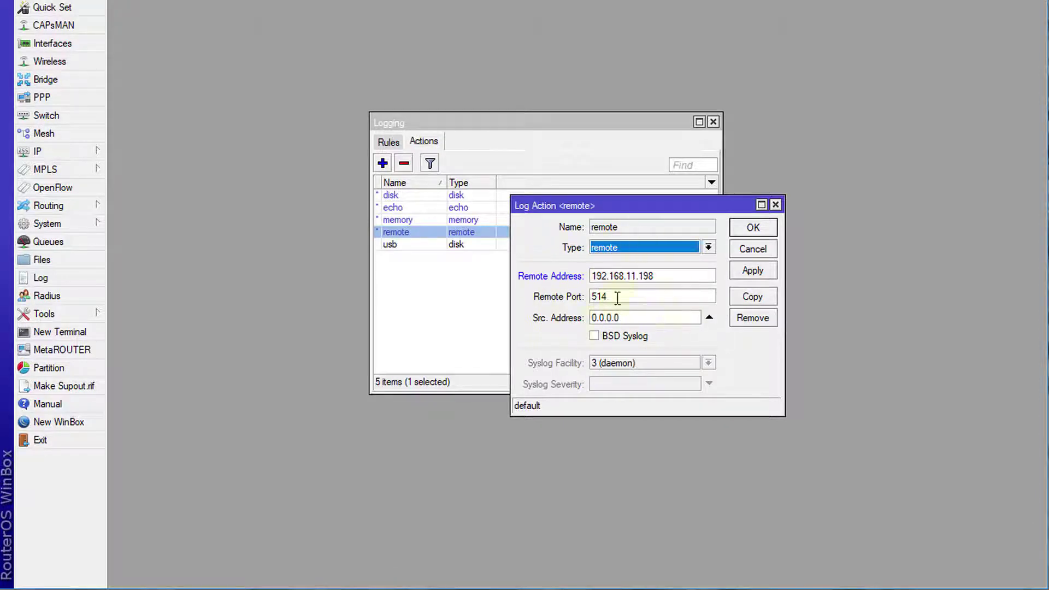
Step: Apply and save the remote action's 192.168.11.198:514 address, then show the Logging Rules list
click(752, 271)
click(751, 271)
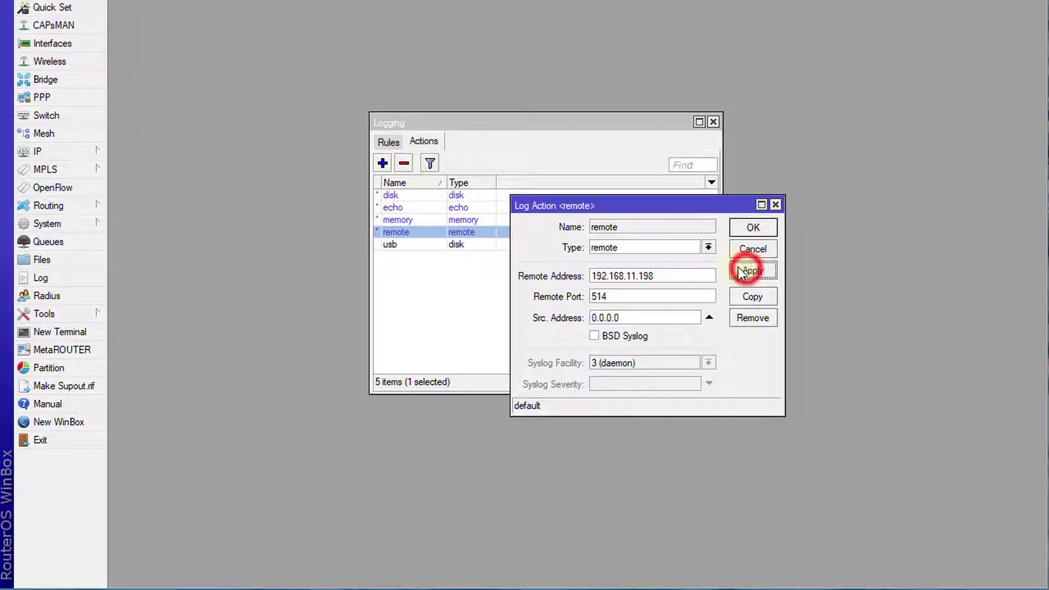
click(753, 227)
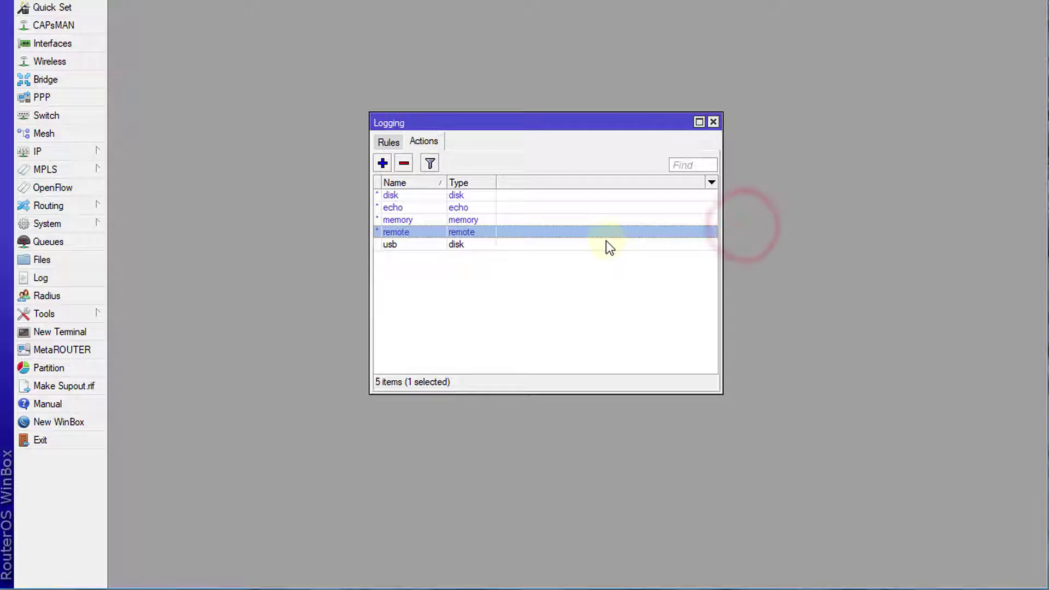
click(387, 141)
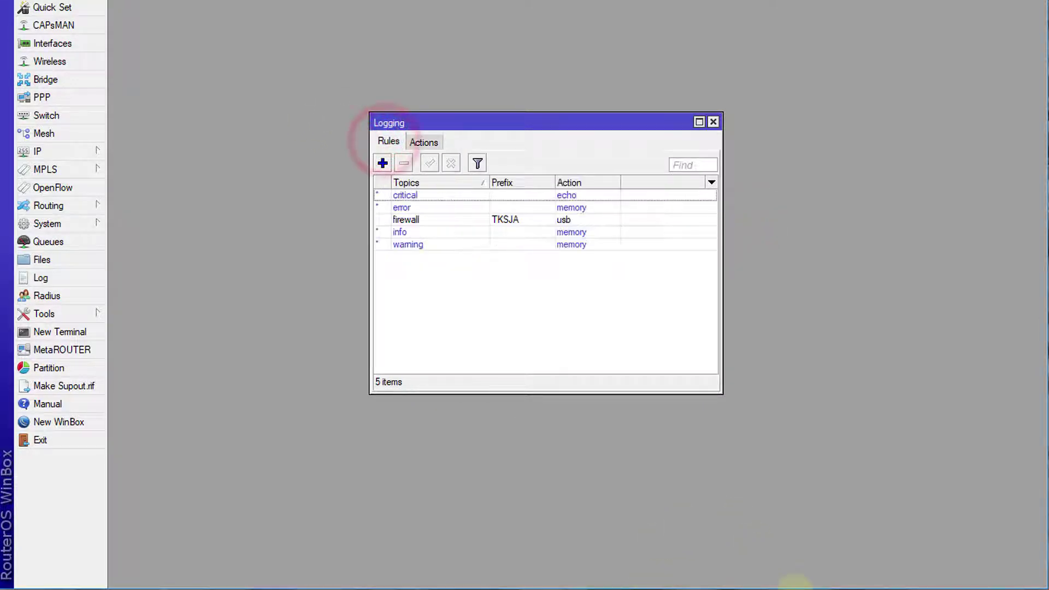
click(794, 584)
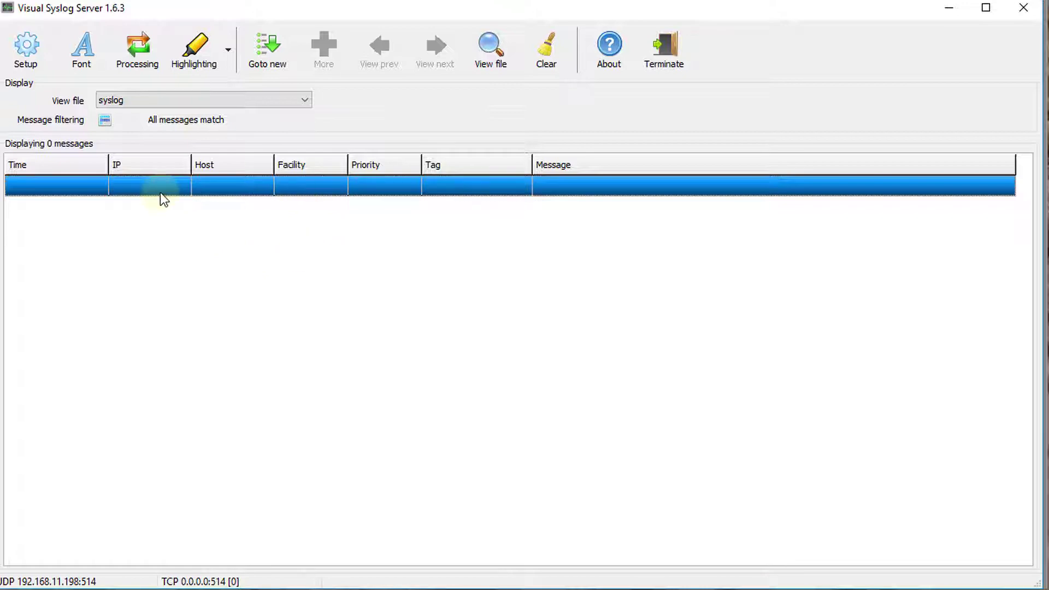
click(787, 584)
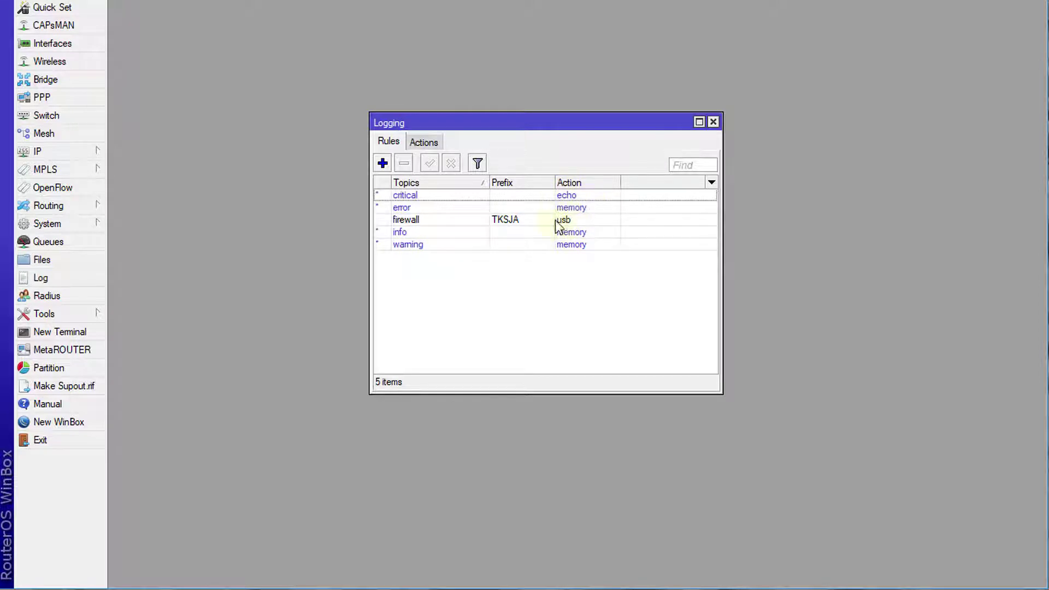
Step: Switch the firewall logging rule's action from usb to remote, then open the router's Log
click(434, 218)
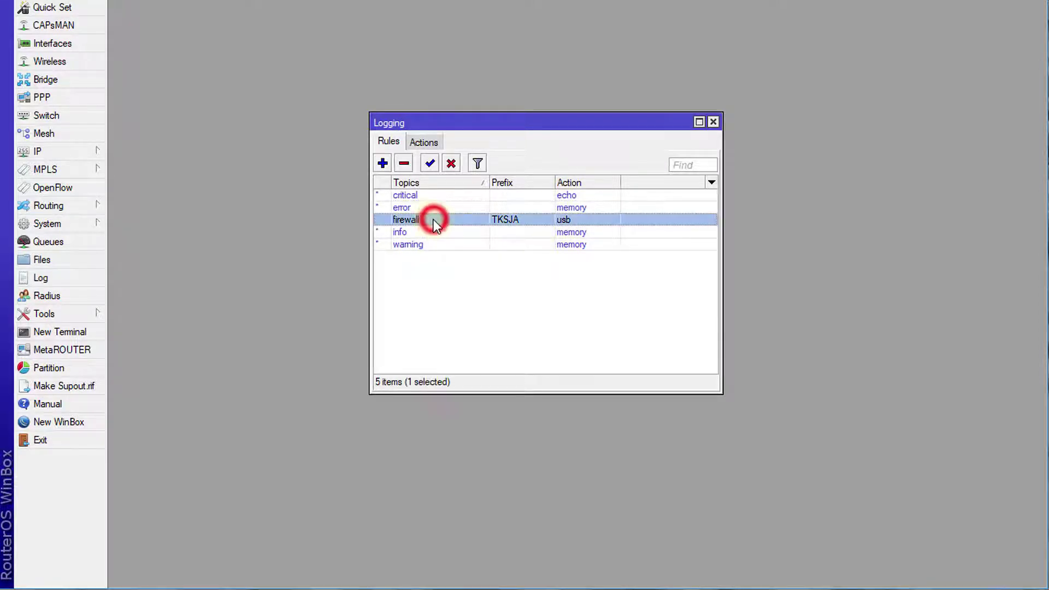
double_click(512, 220)
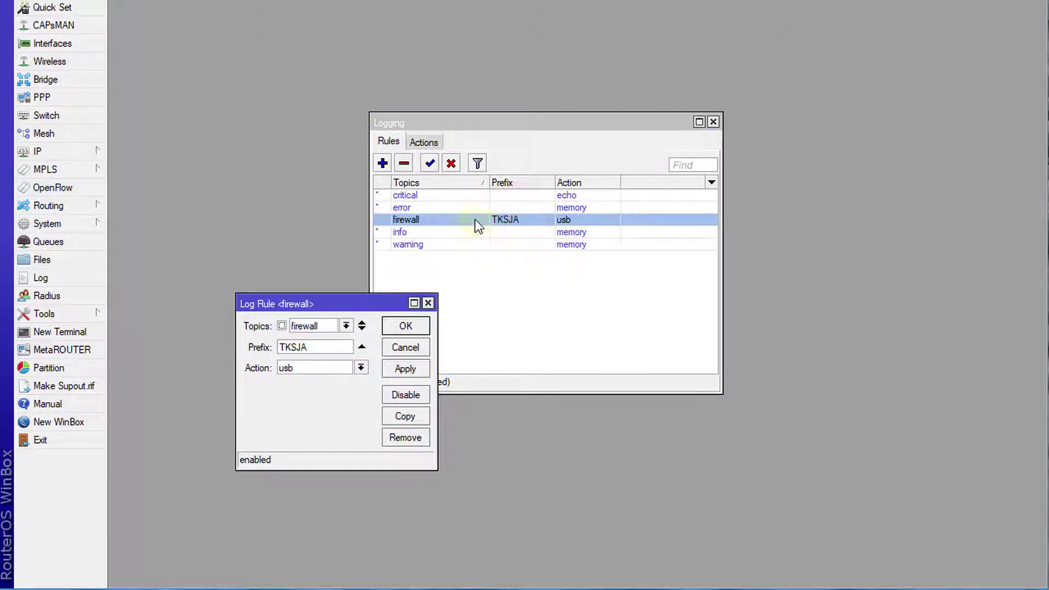
click(361, 368)
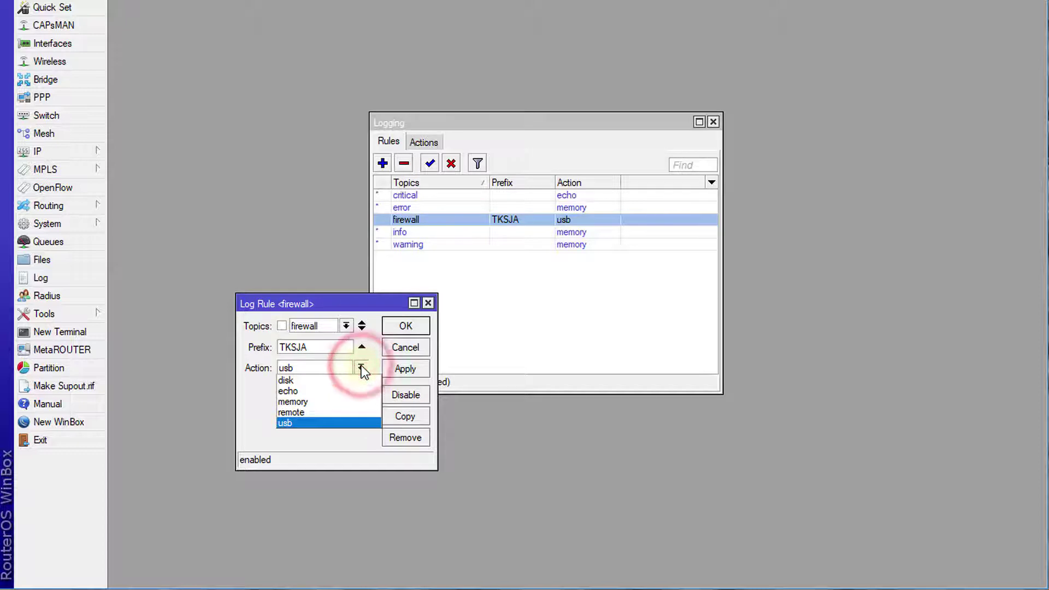
click(319, 412)
click(406, 369)
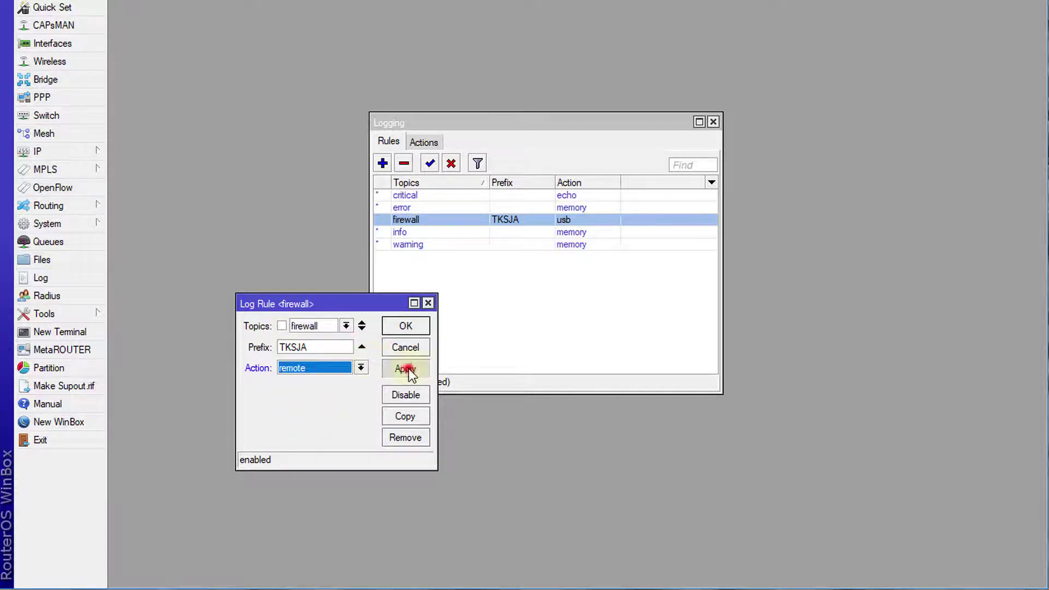
click(405, 327)
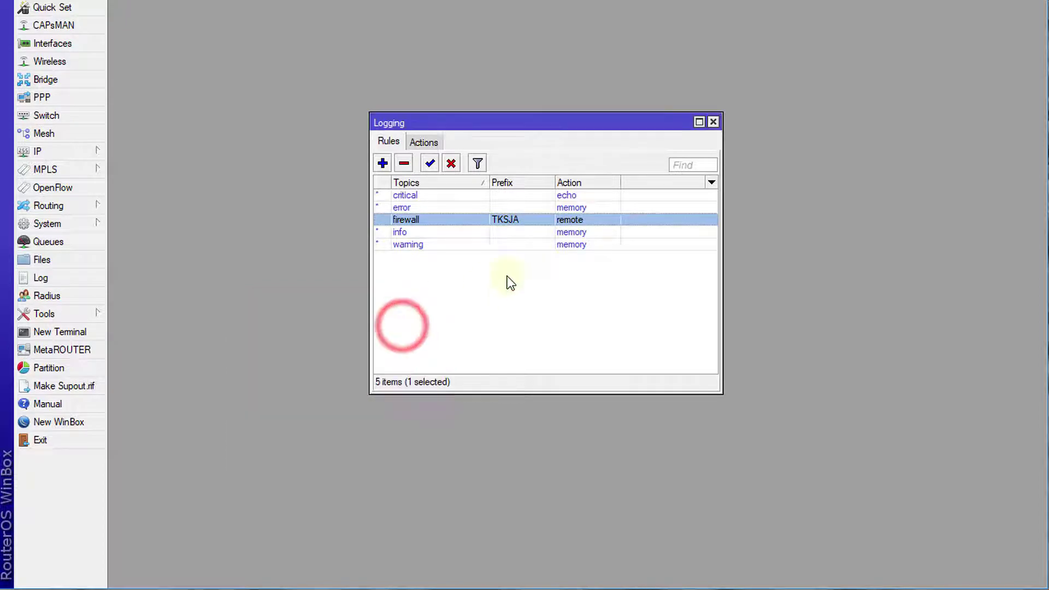
click(40, 277)
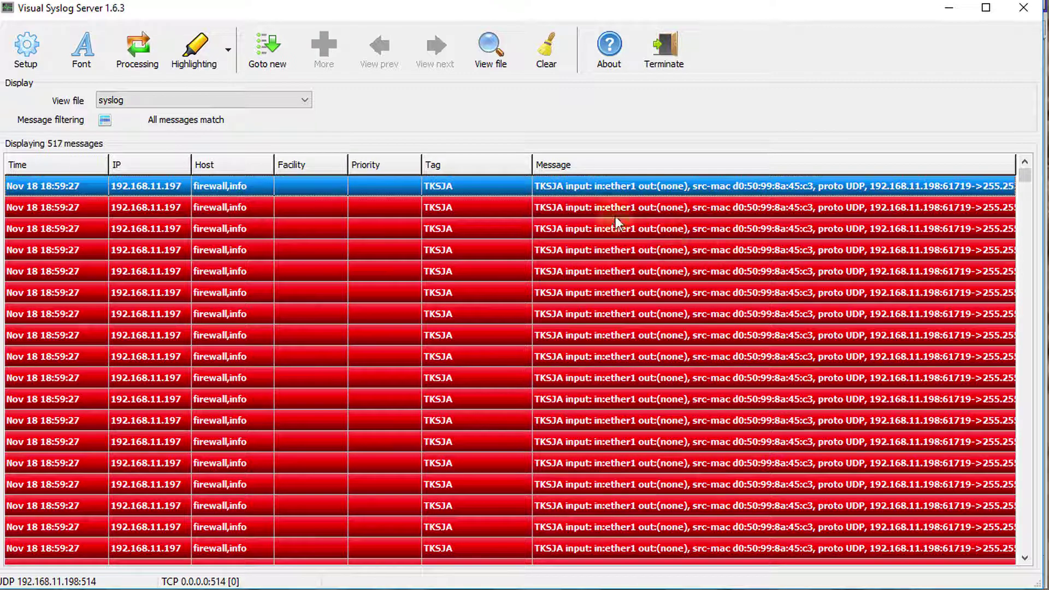
double_click(611, 184)
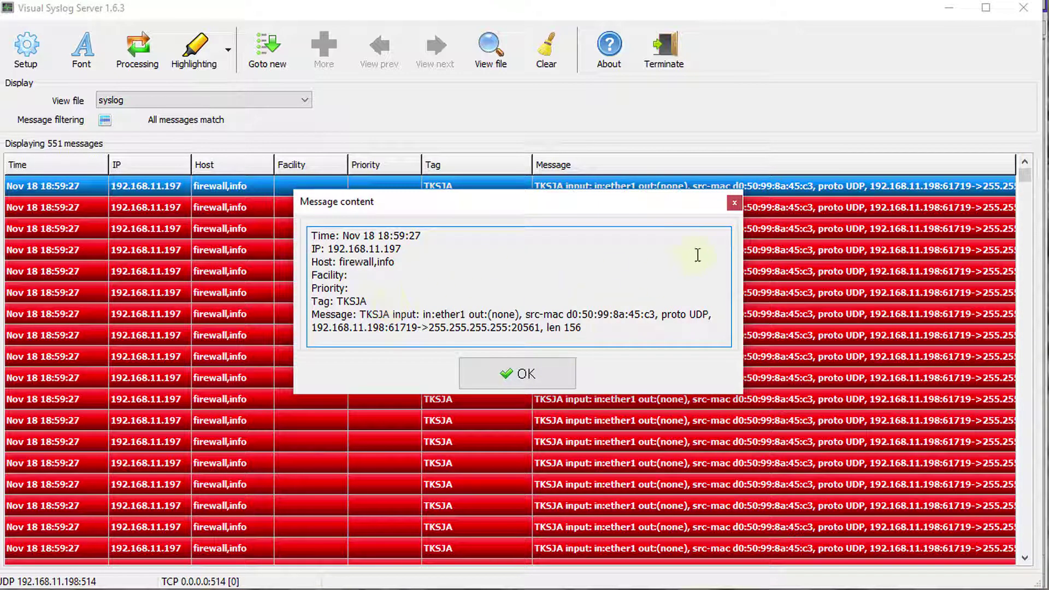
click(735, 202)
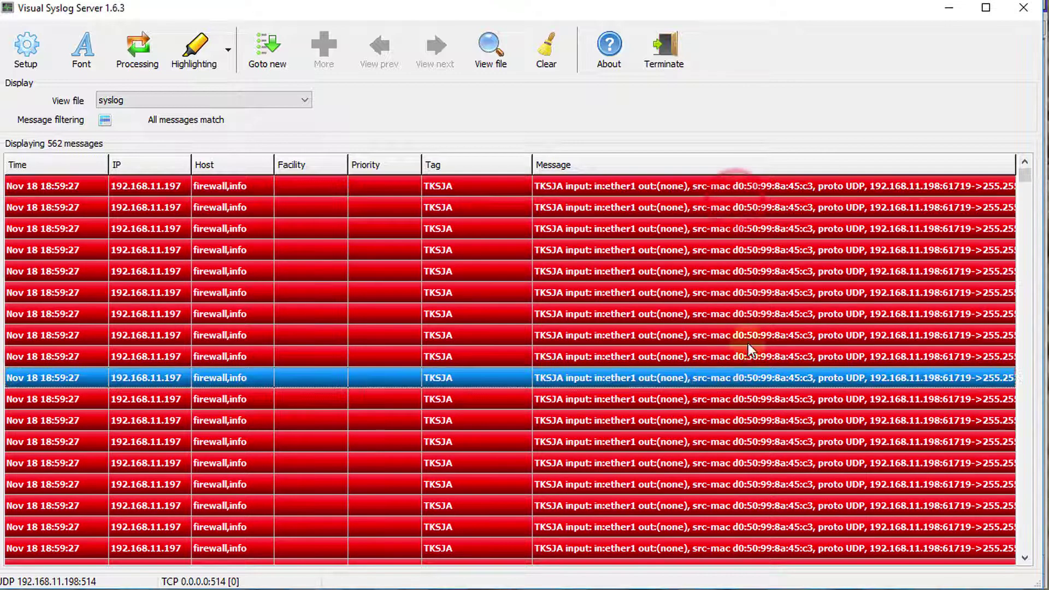
click(1025, 162)
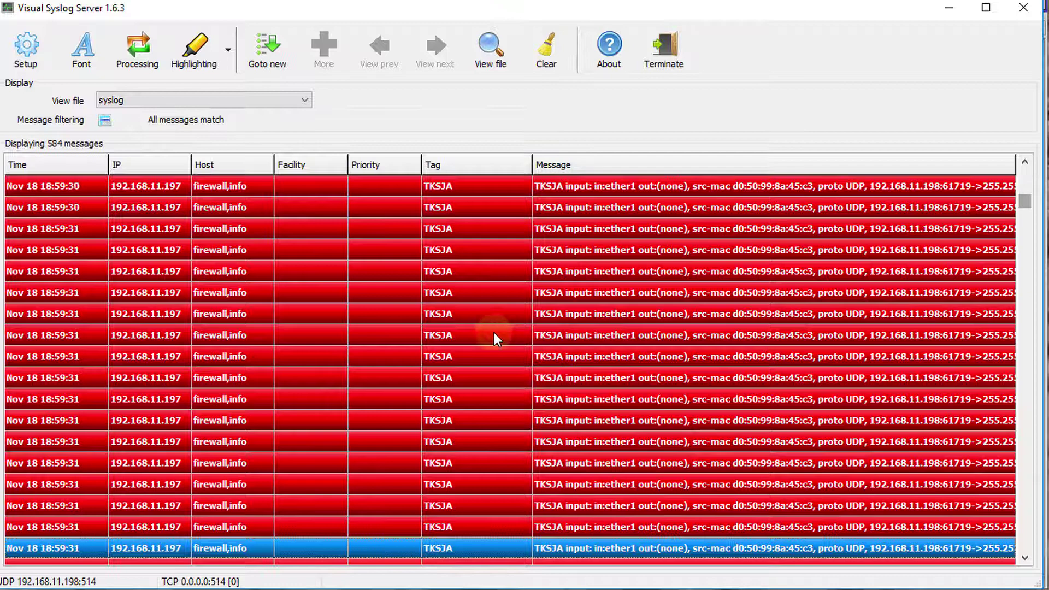
click(449, 343)
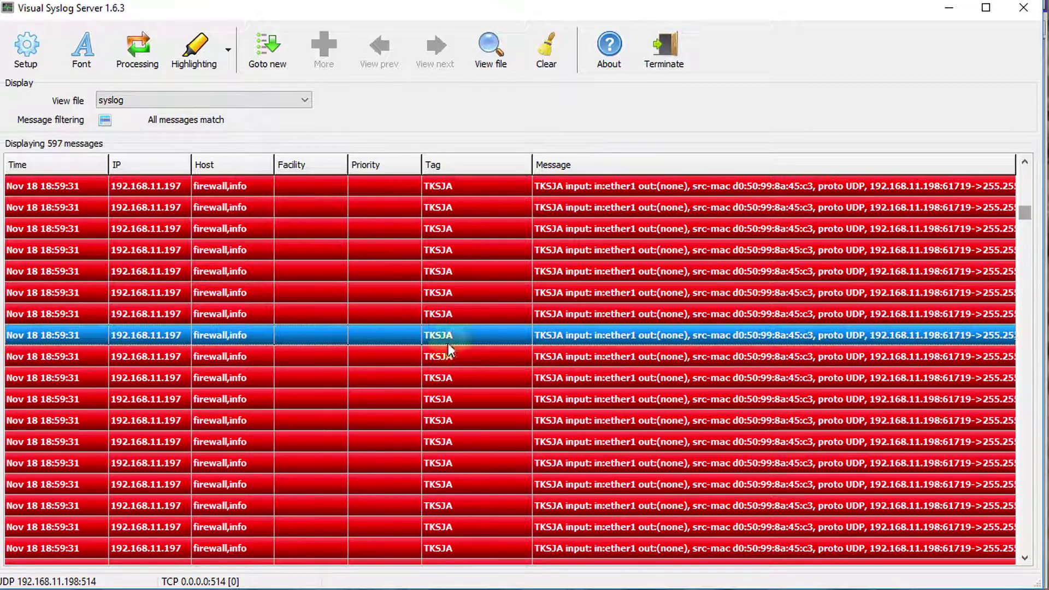
click(208, 53)
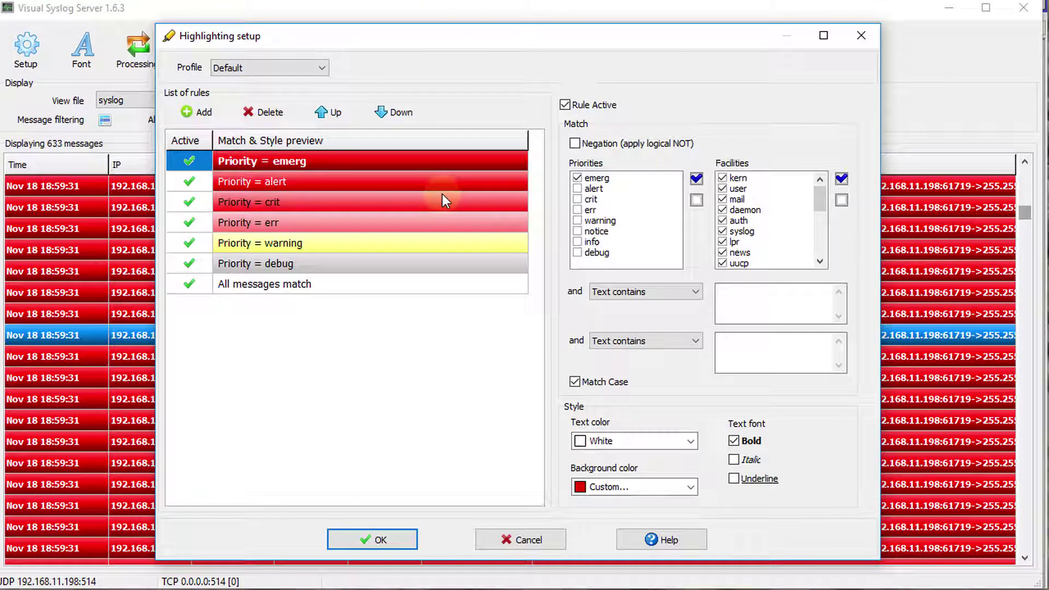
click(526, 540)
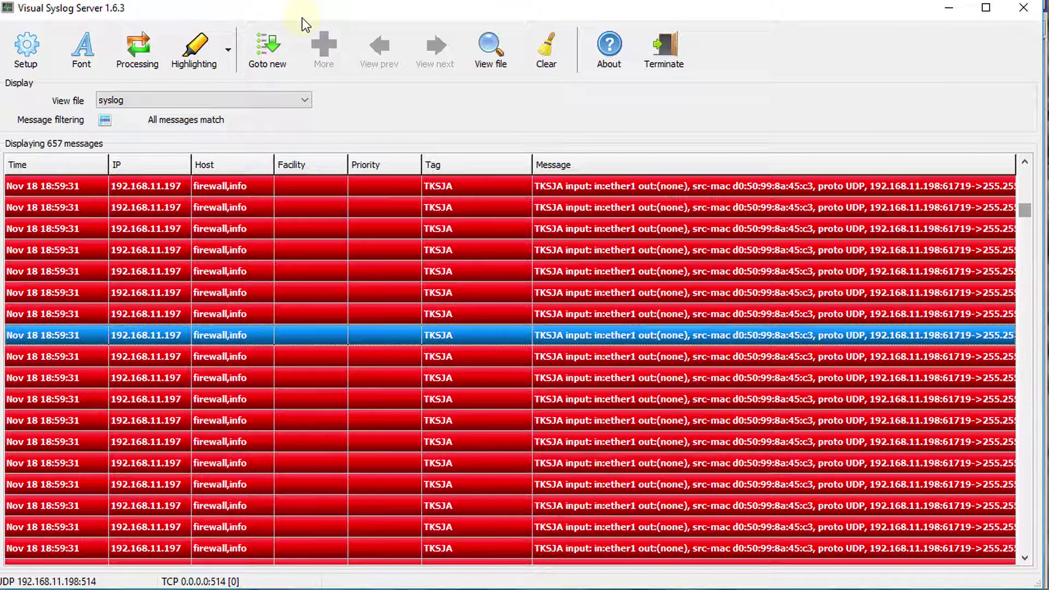
click(105, 120)
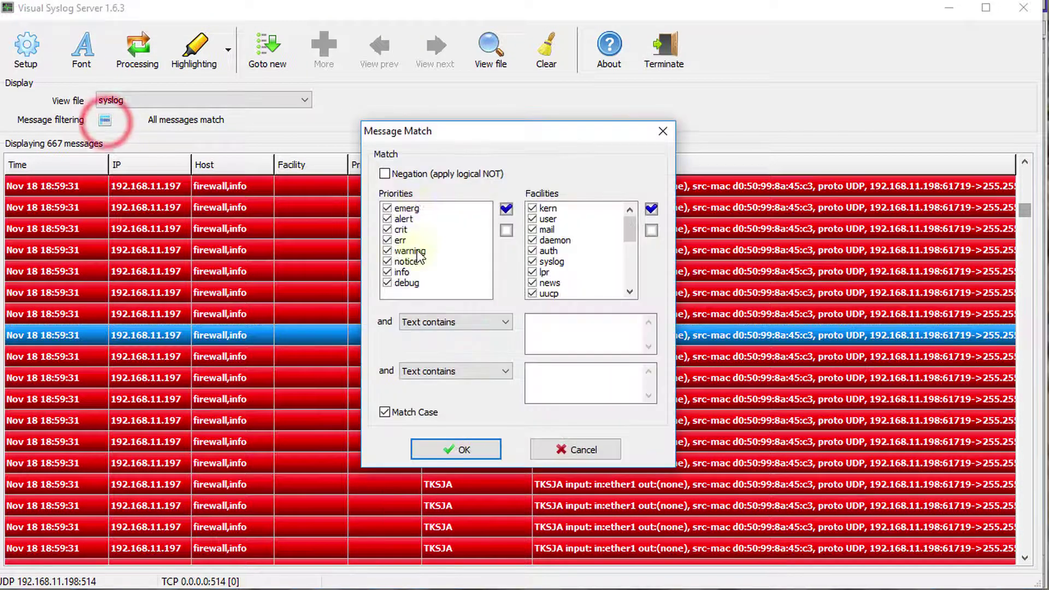
click(560, 450)
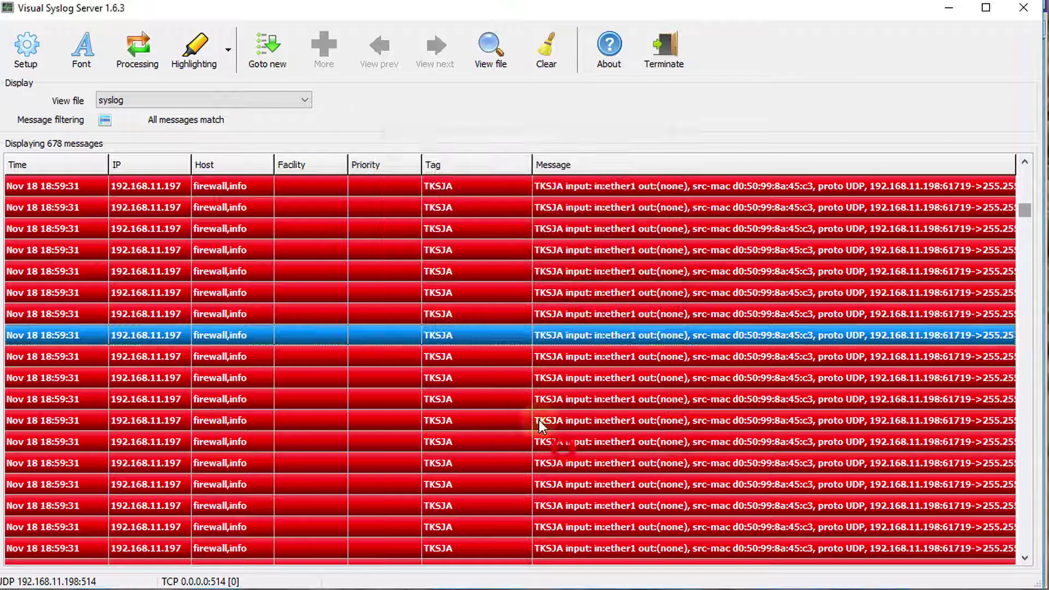
click(195, 47)
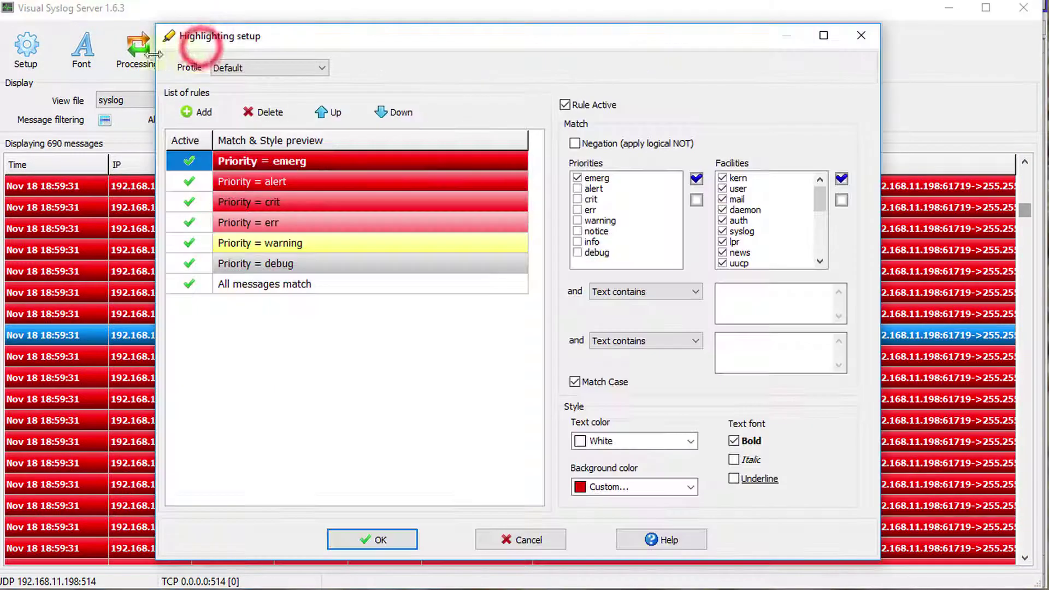
click(862, 35)
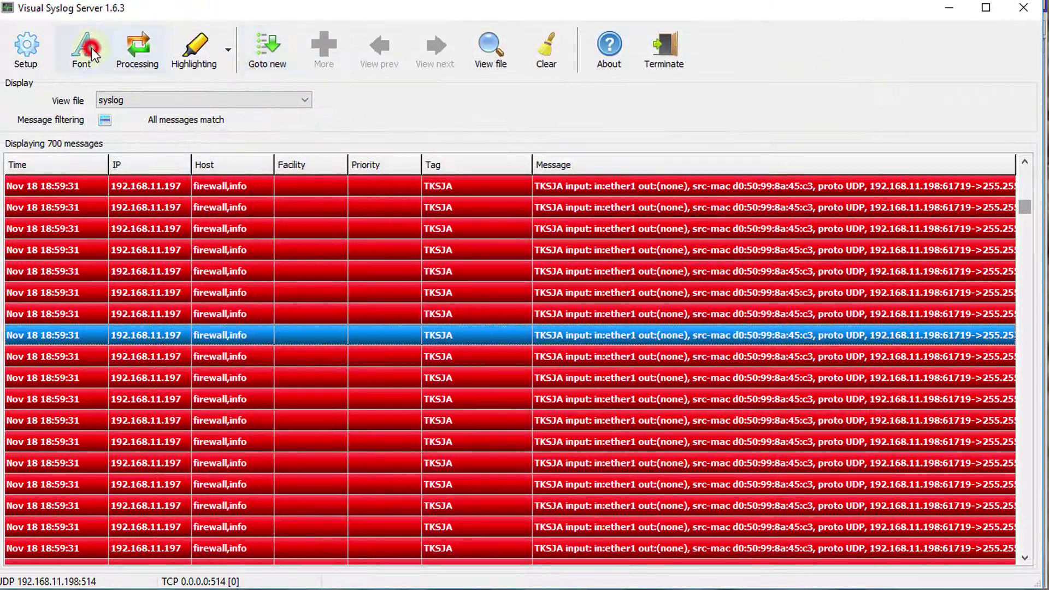
click(89, 48)
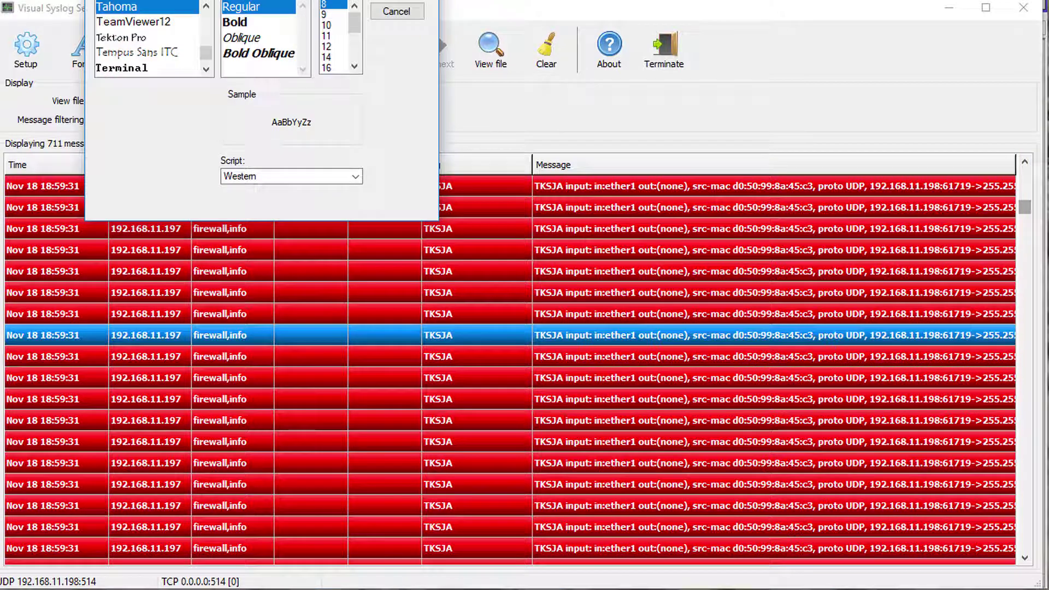
click(396, 11)
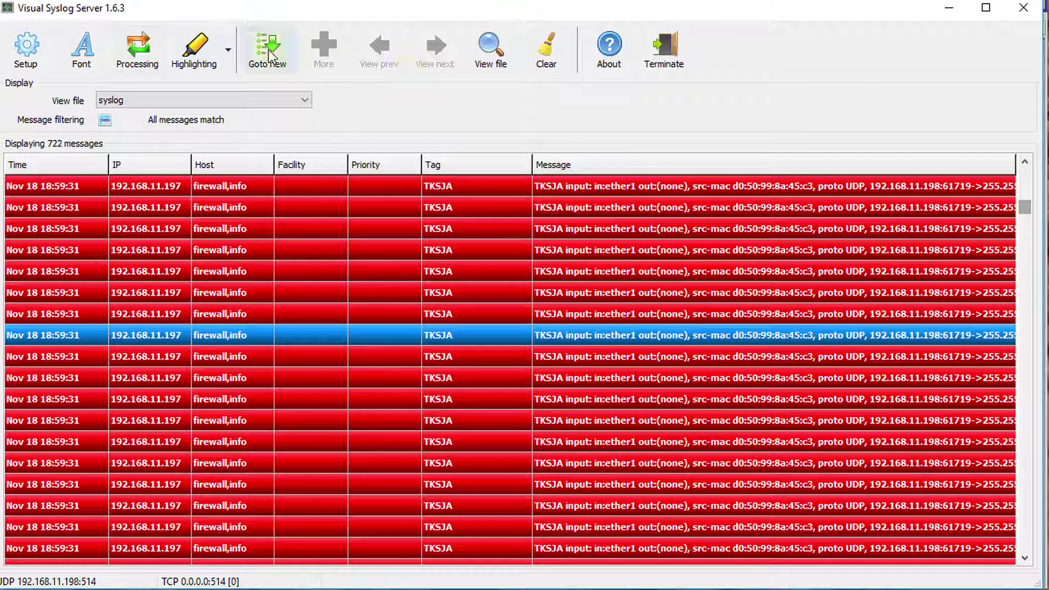
click(228, 48)
click(221, 124)
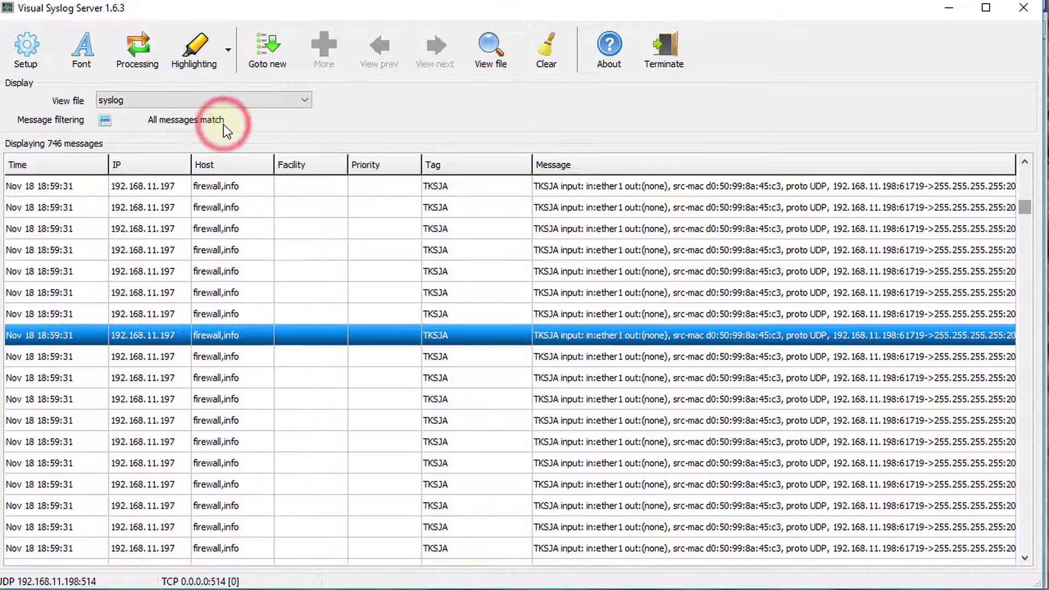
click(227, 51)
click(215, 103)
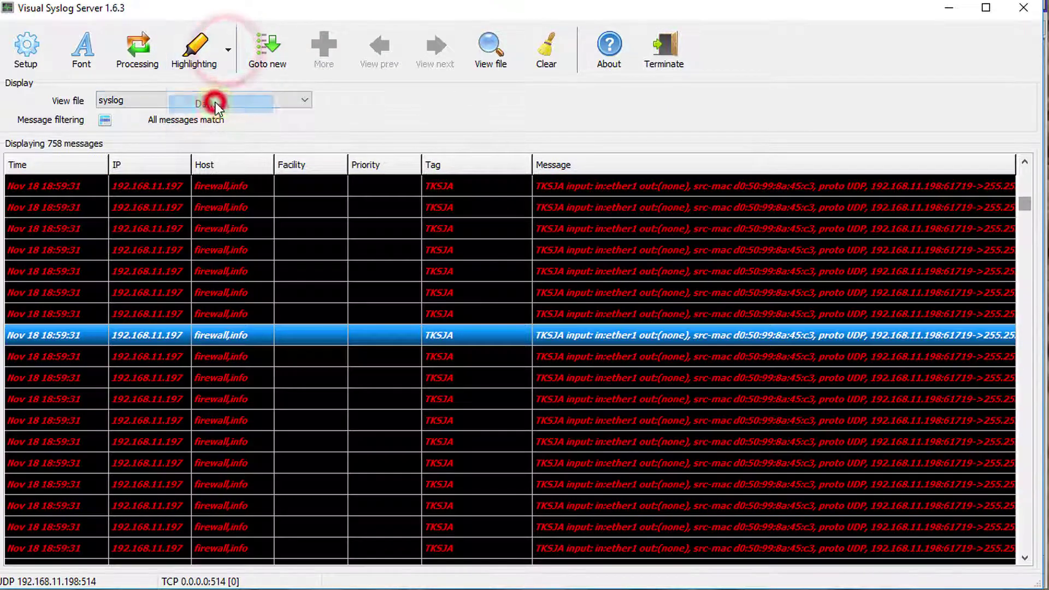
click(235, 53)
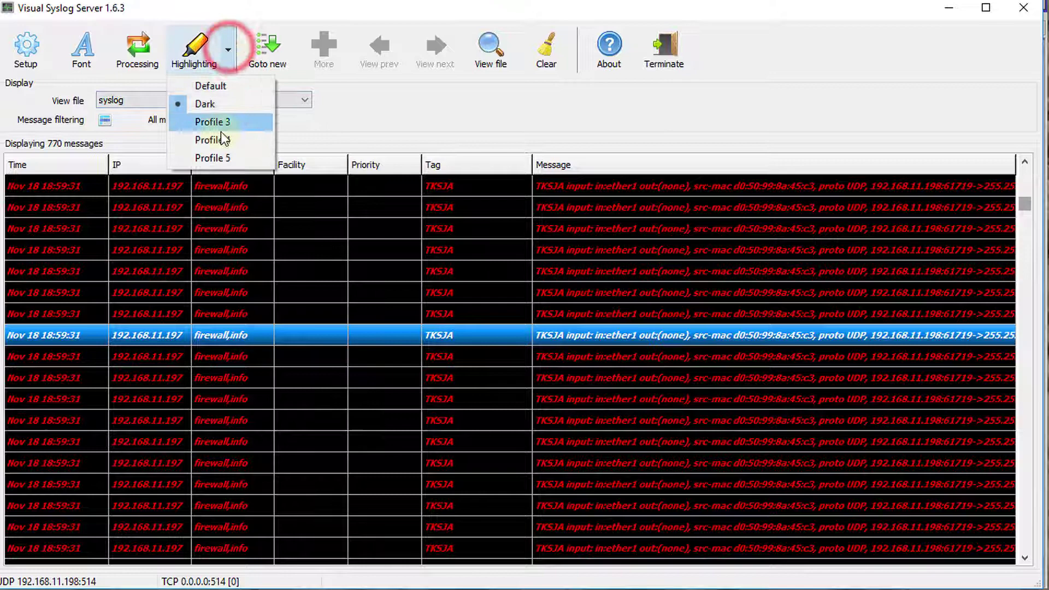
click(220, 158)
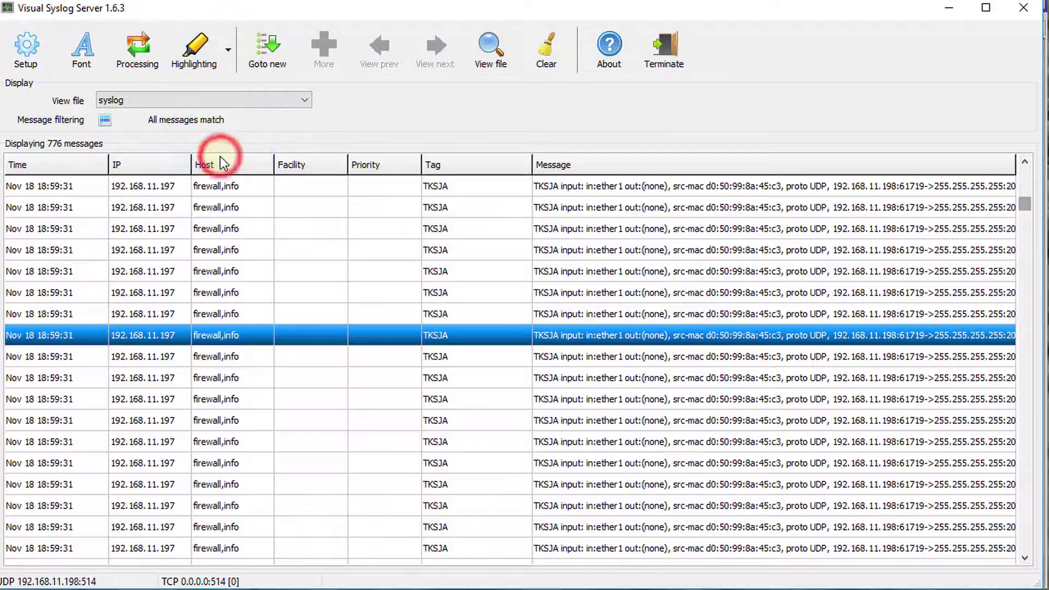
click(229, 50)
click(218, 122)
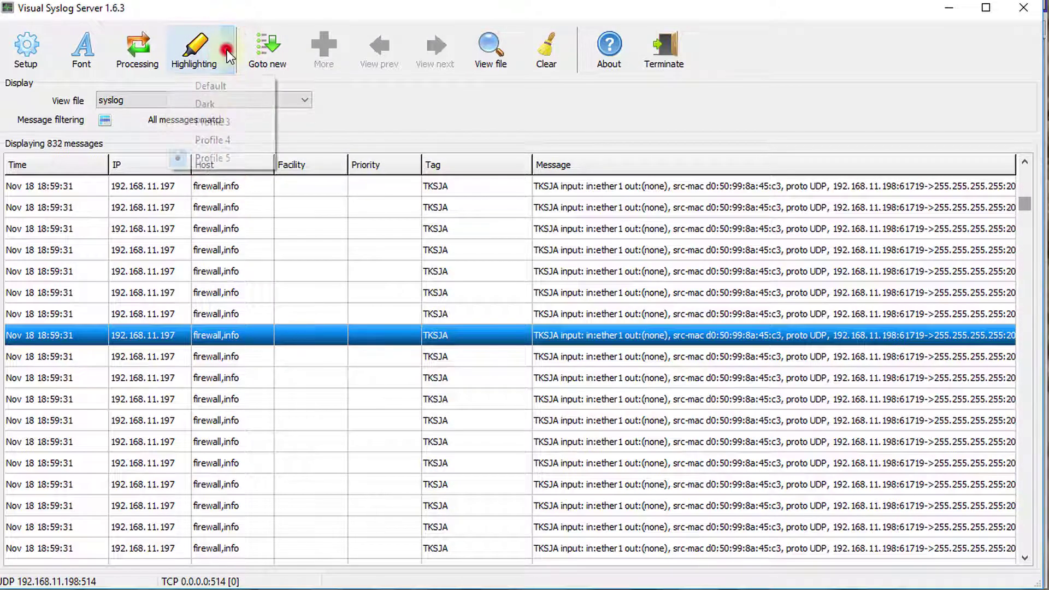
click(228, 50)
click(221, 87)
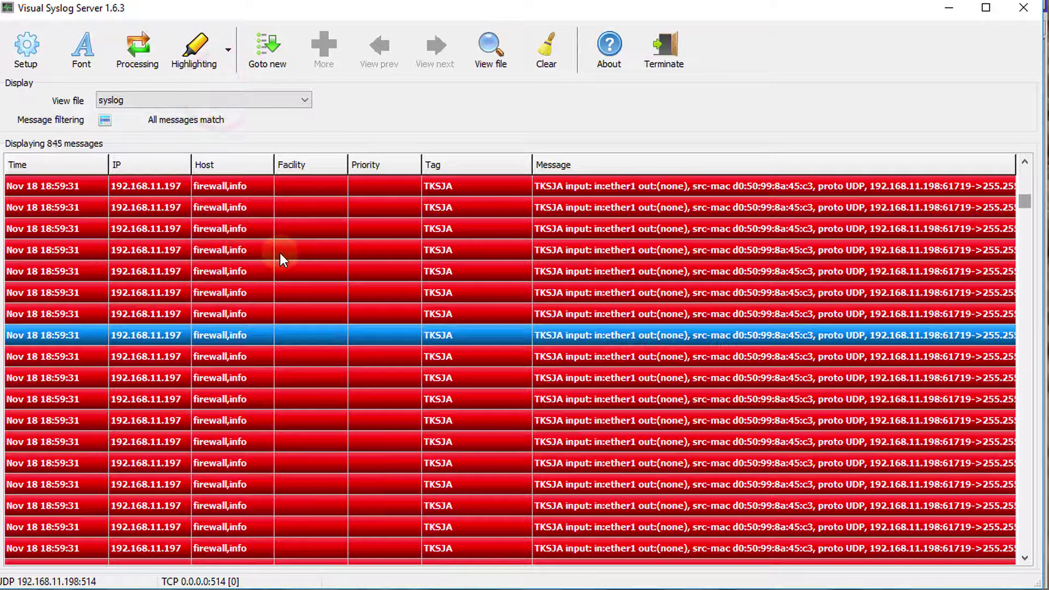